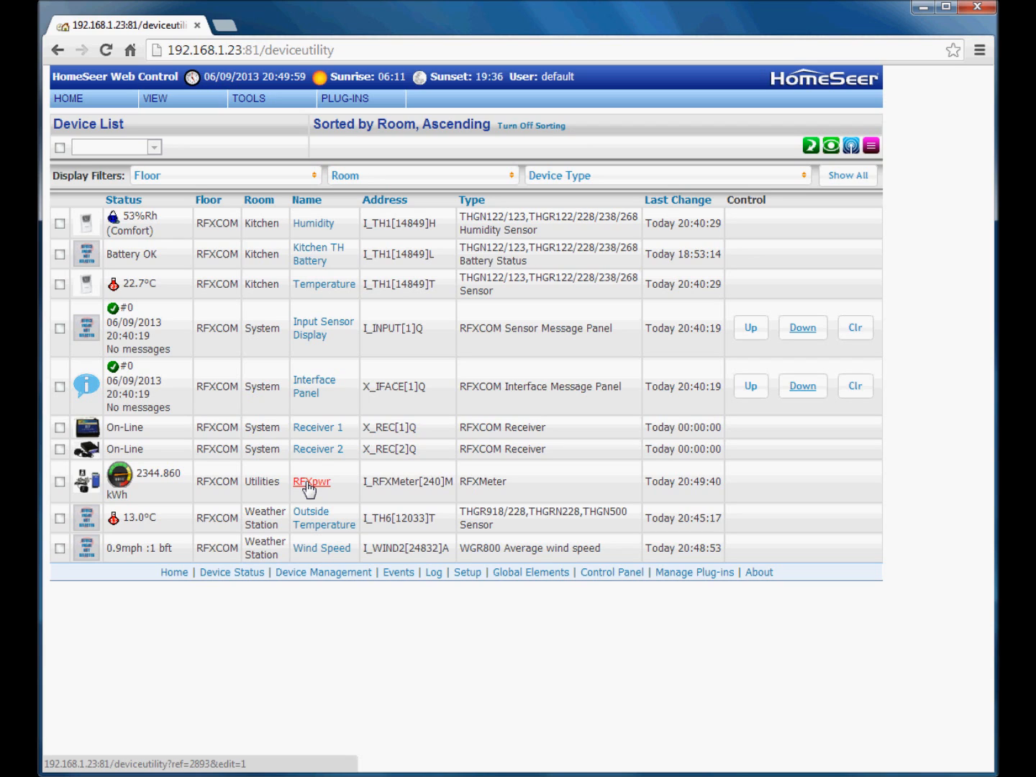
# Step: Add an Instant Power Usage virtual sensor, V_IPWR[1]i, from the RFXCOM plug-in's virtual devices page
pyautogui.moveTo(346, 99)
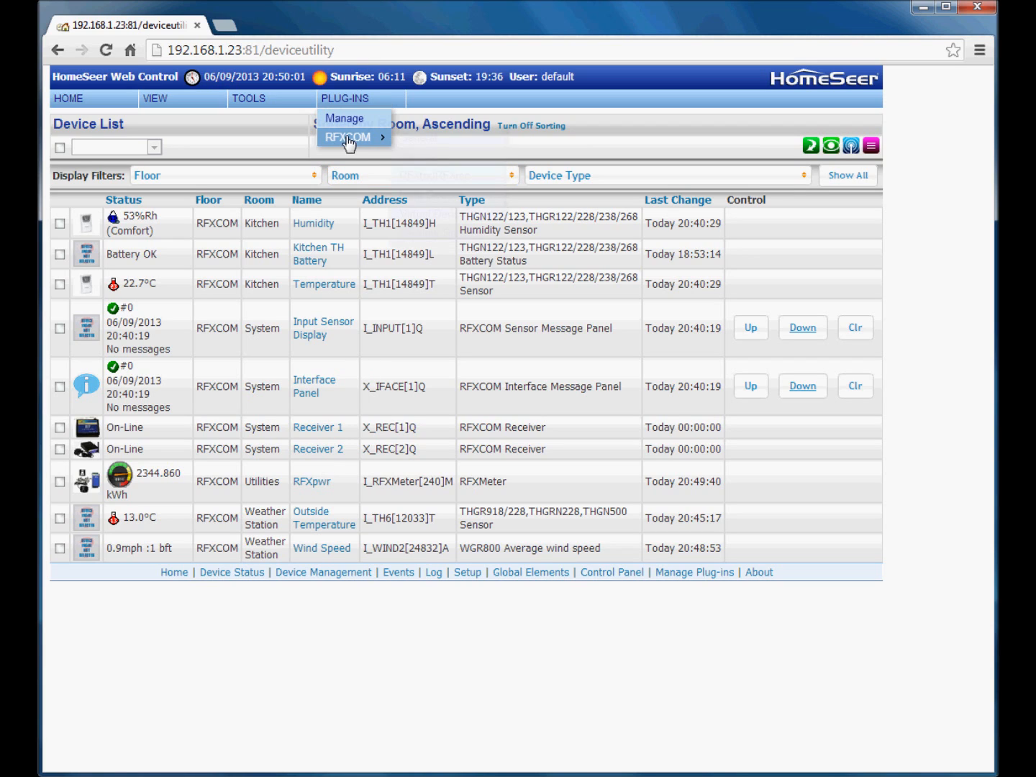
pyautogui.moveTo(349, 138)
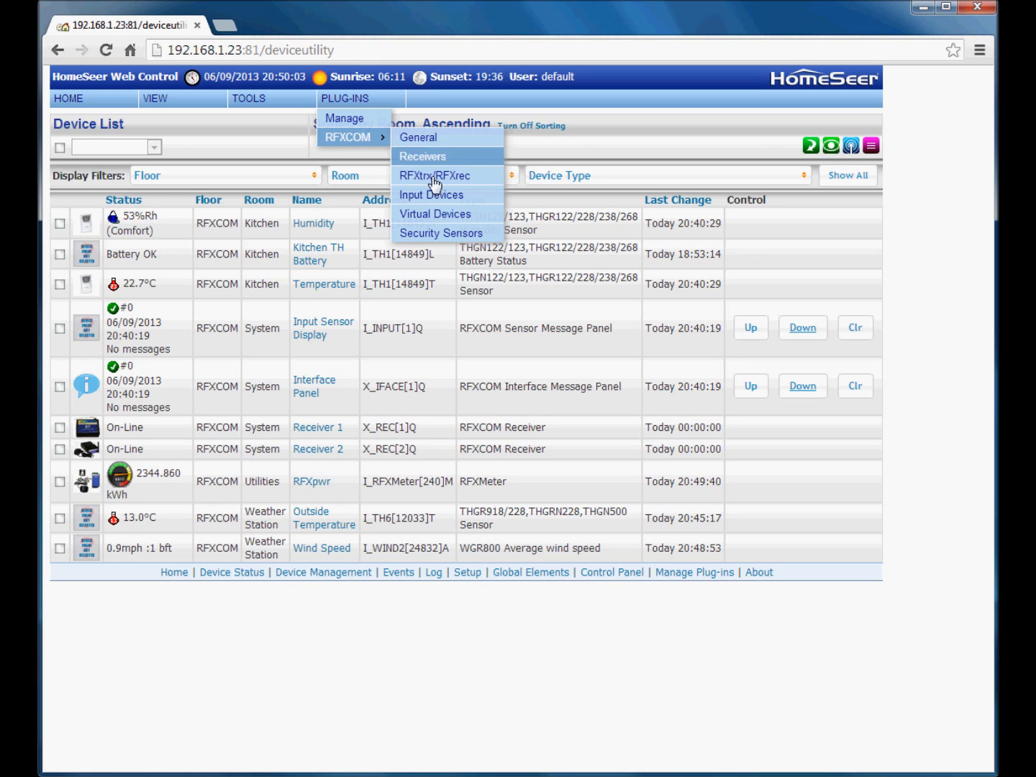
pyautogui.click(435, 225)
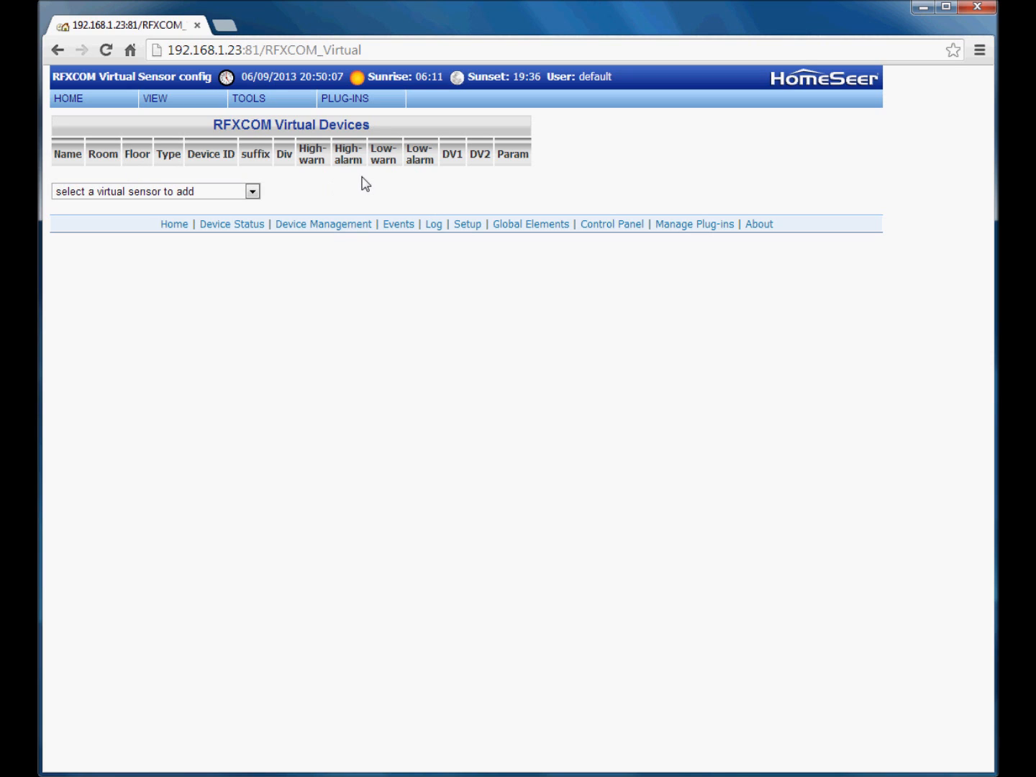
pyautogui.click(252, 190)
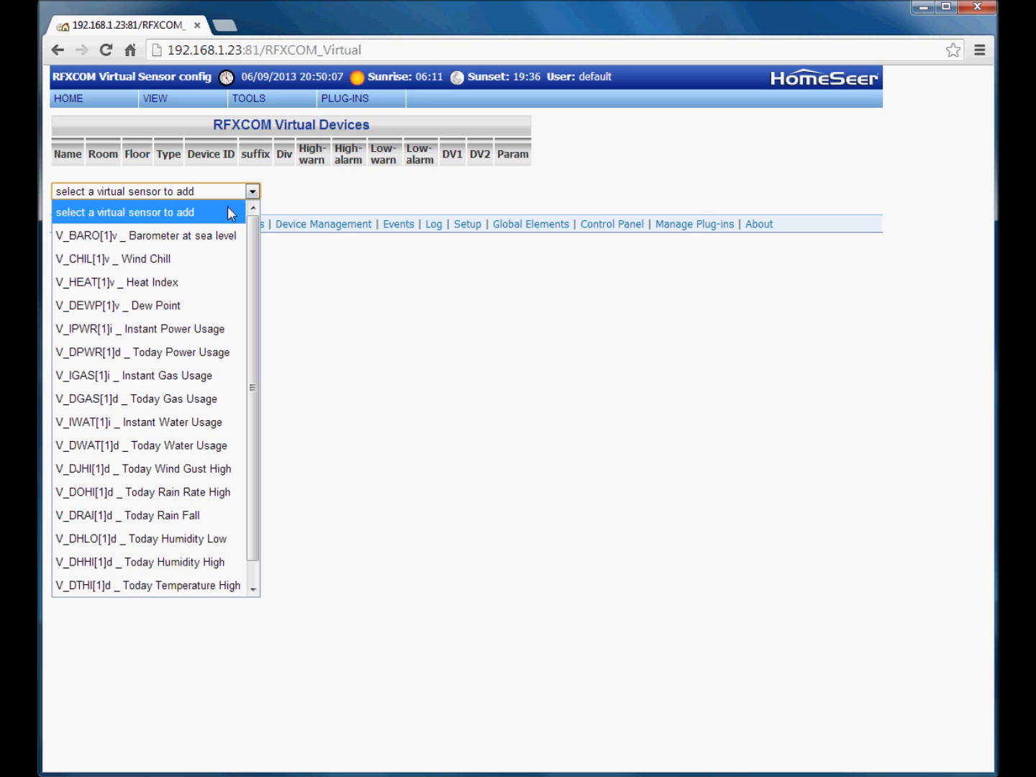
pyautogui.click(134, 333)
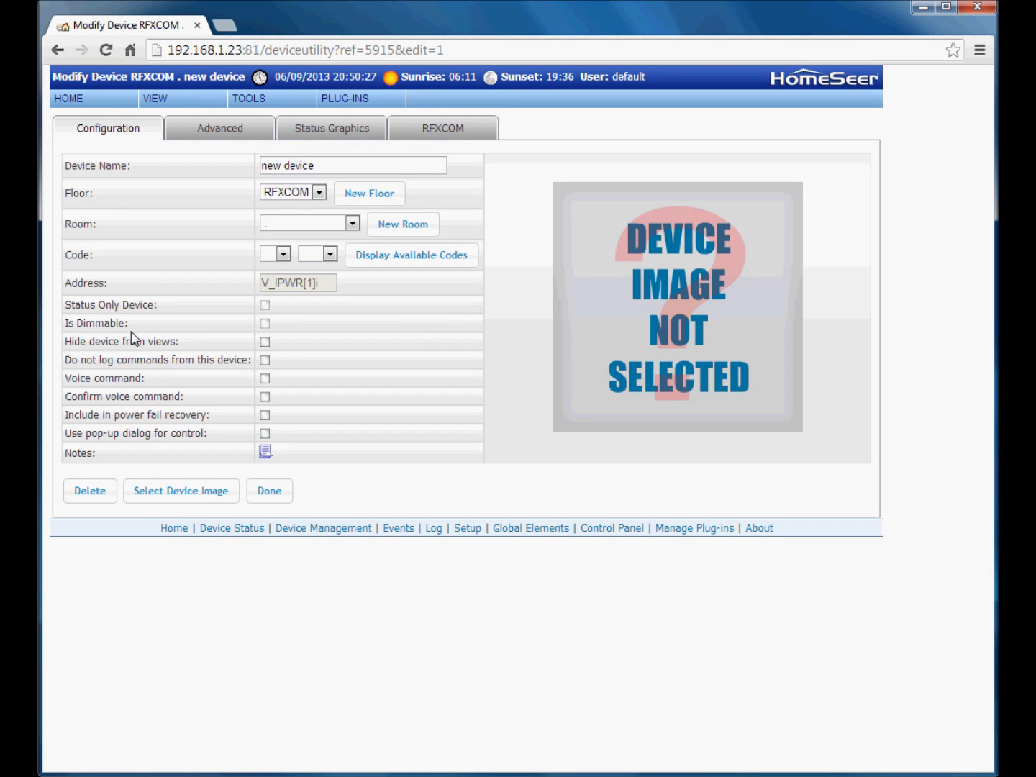
# Step: Name the new device Instant Power Use and assign it to the Utilities room
pyautogui.click(360, 167)
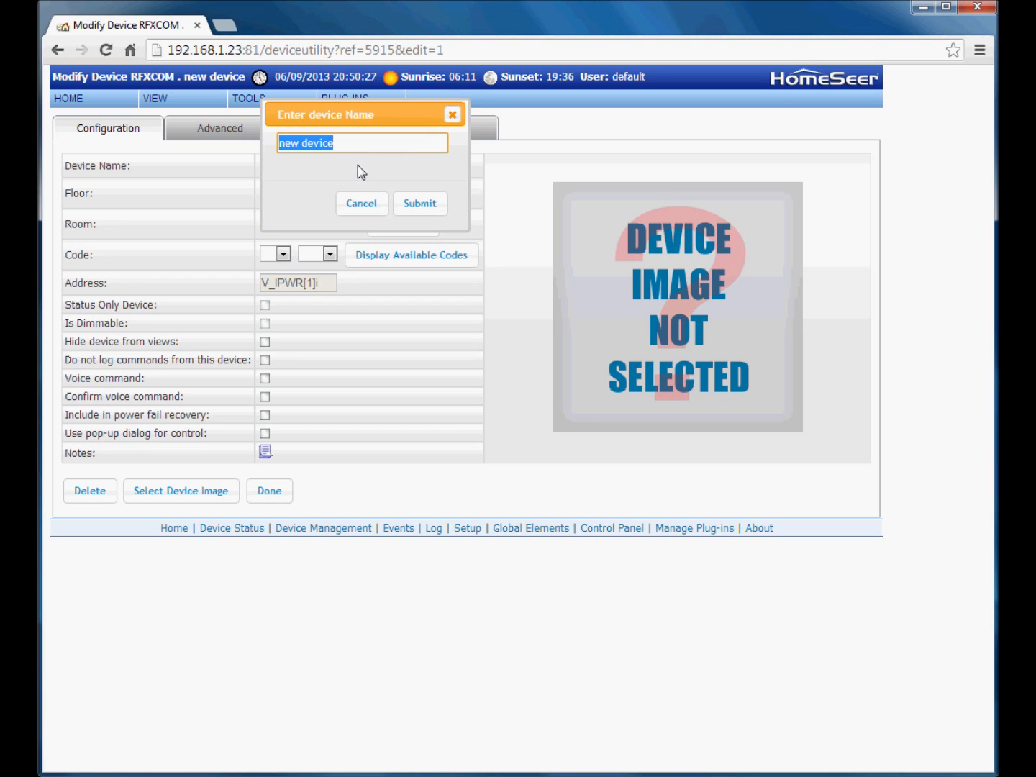
pyautogui.write('I')
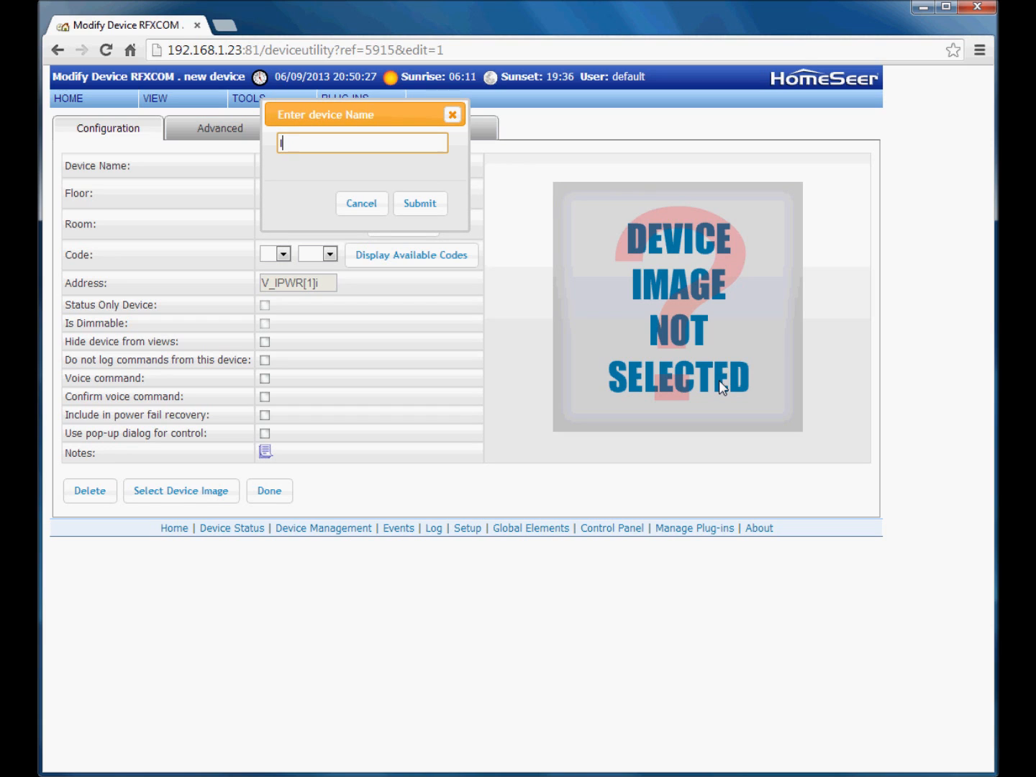
pyautogui.write('nstant Power Use')
pyautogui.click(423, 216)
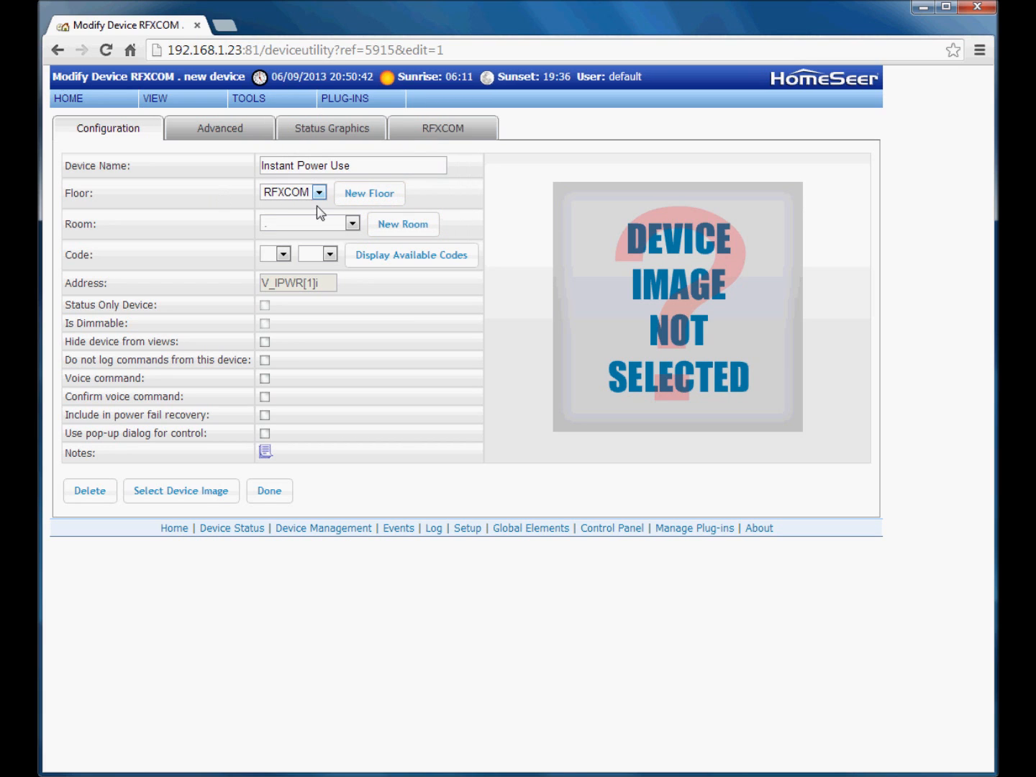
pyautogui.click(352, 223)
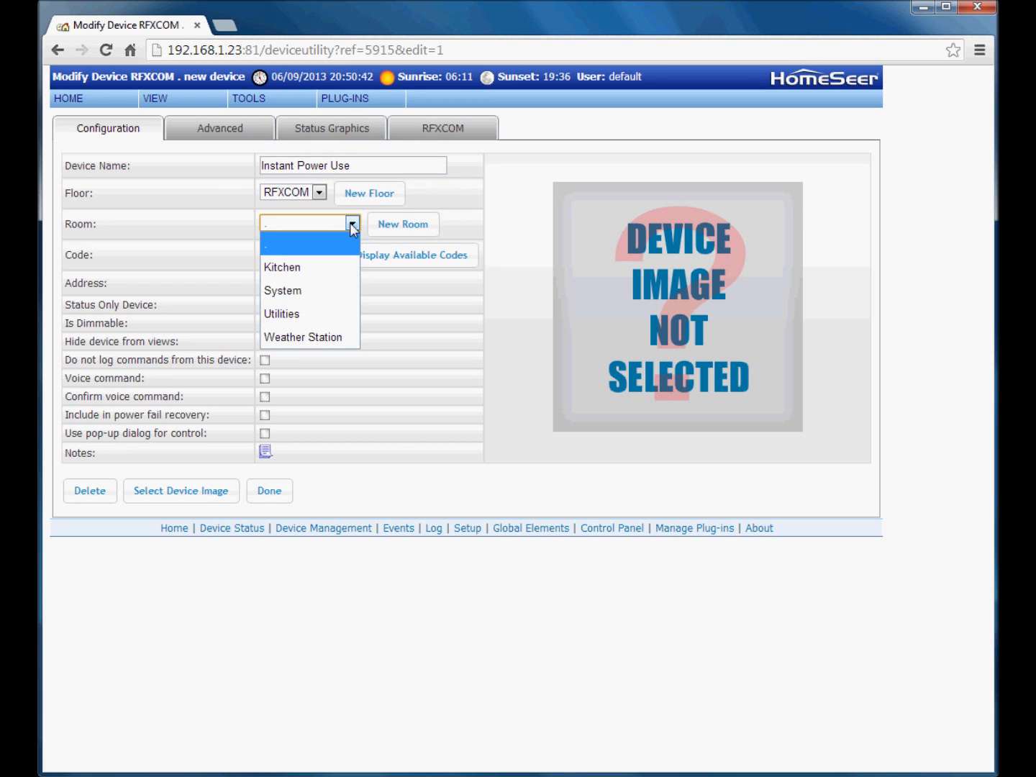
pyautogui.click(305, 319)
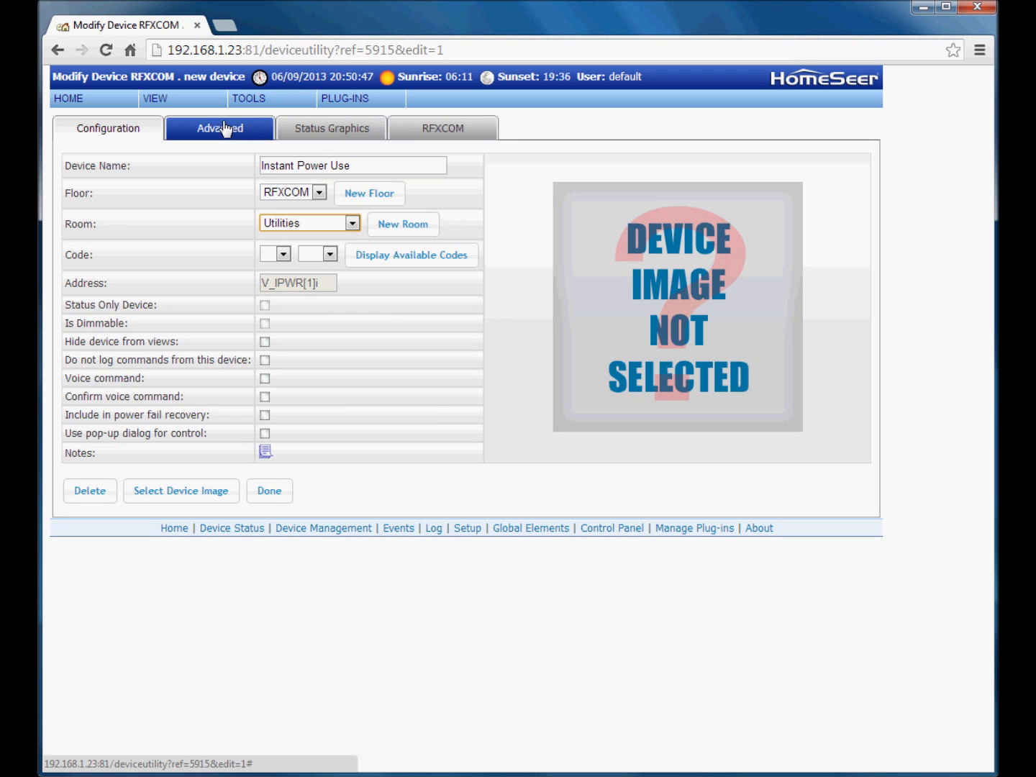
# Step: In the device's RFXCOM settings, change the suffix to kWh and keep I_RFXMeter[240]M as the Instant Power sensor
pyautogui.click(445, 134)
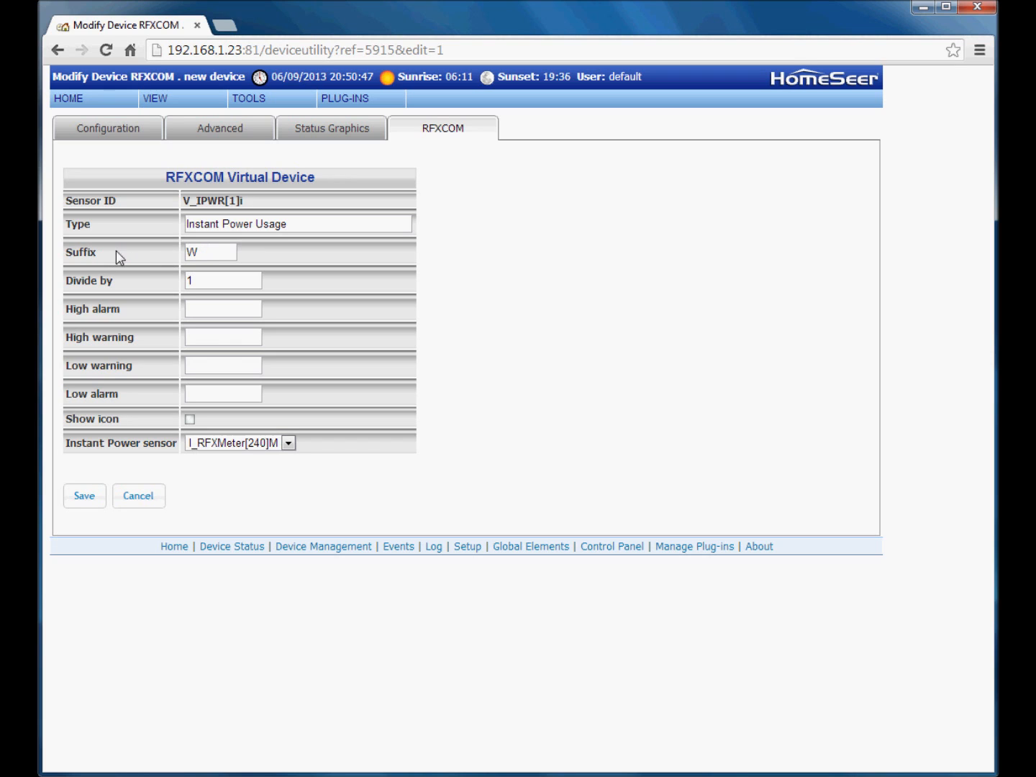
pyautogui.click(202, 251)
pyautogui.press('BackSpace')
pyautogui.write('kWh')
pyautogui.click(208, 280)
pyautogui.click(288, 443)
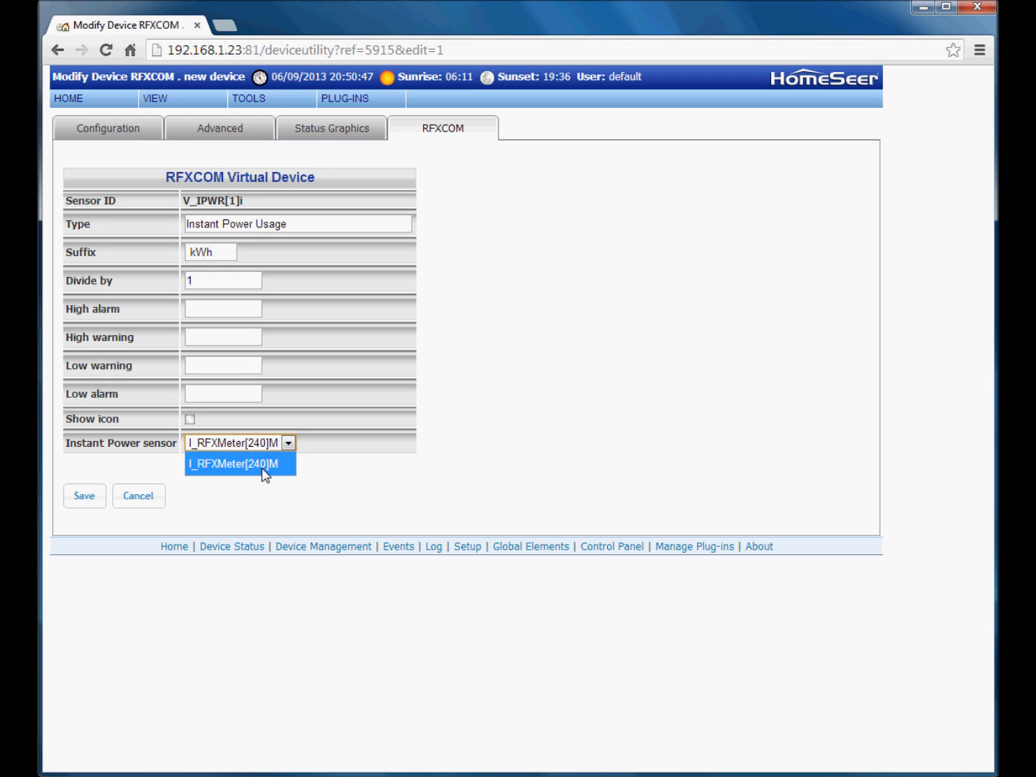
pyautogui.click(216, 443)
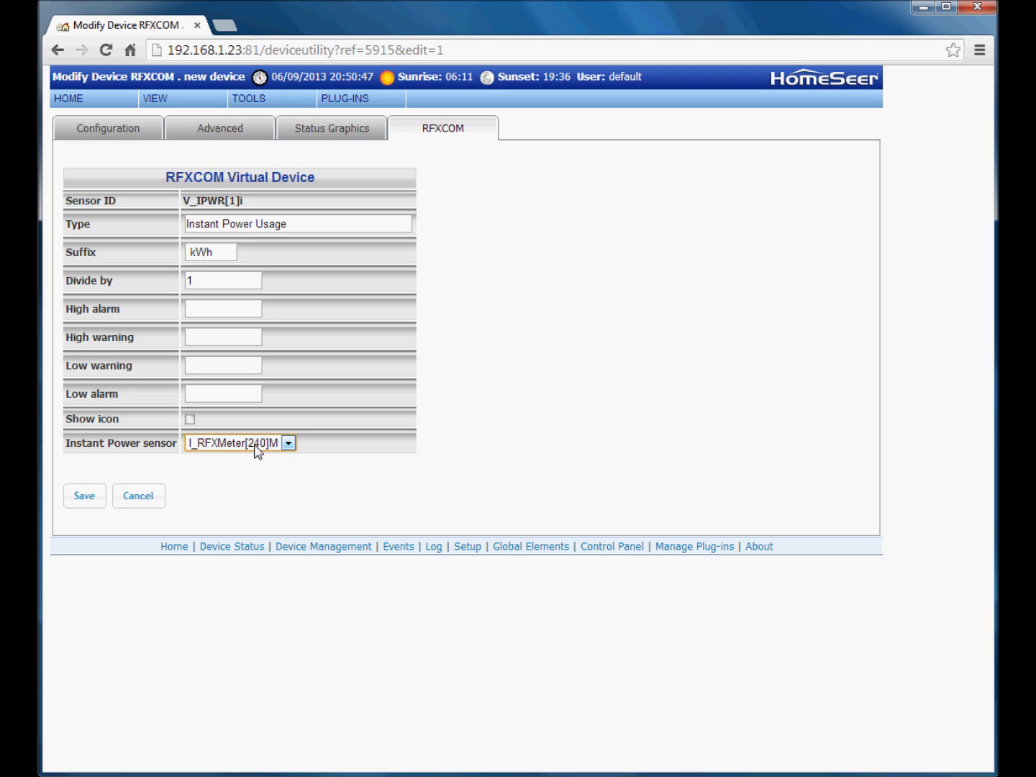
# Step: Set the Instant Power Use device's divisor to 1000, enable its icon display, and save the RFXCOM settings
pyautogui.click(214, 280)
pyautogui.write('000')
pyautogui.click(218, 308)
pyautogui.click(190, 420)
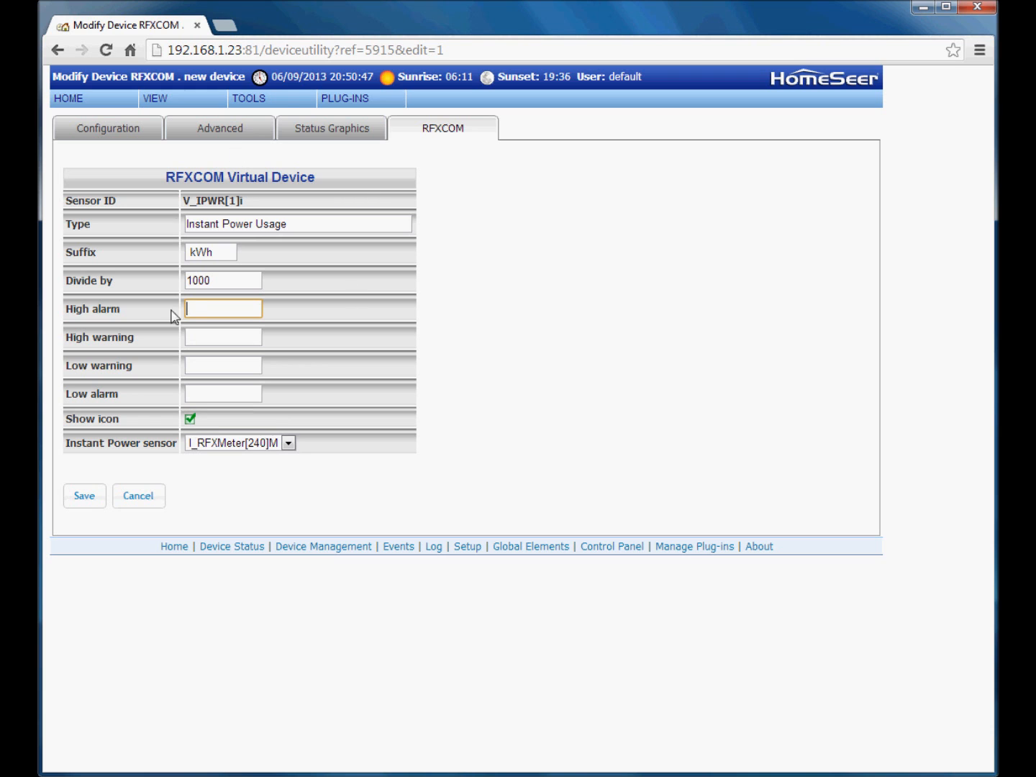
pyautogui.click(85, 502)
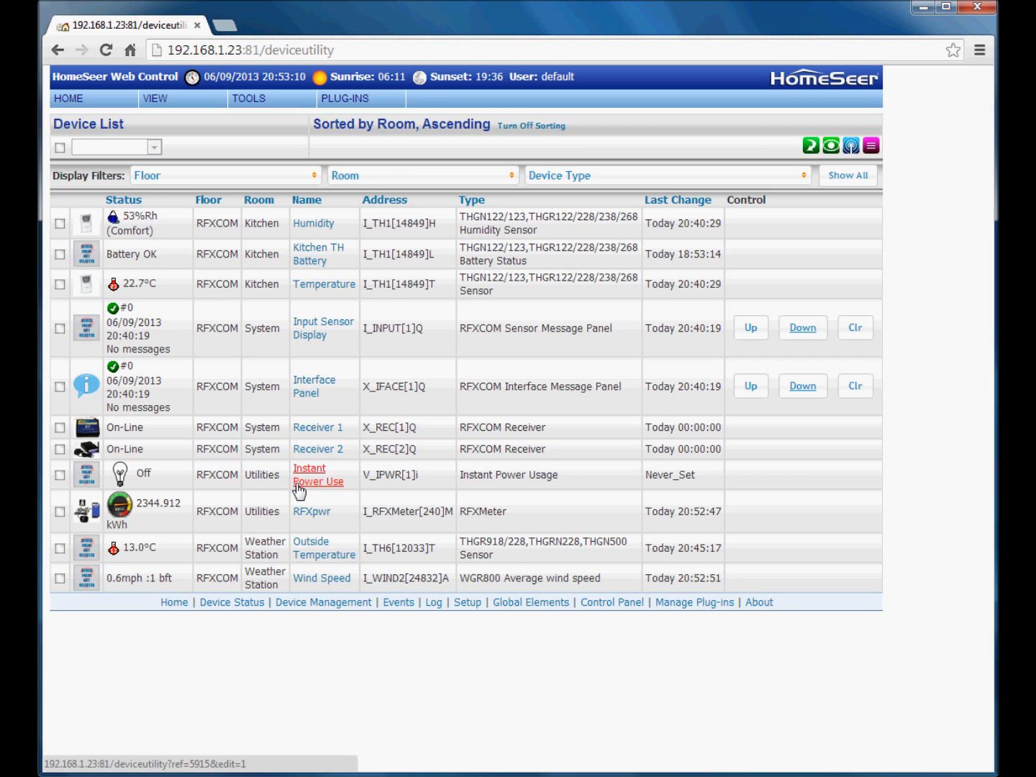
# Step: Add a Today Power Usage virtual sensor, V_DPWR[1]d, from the RFXCOM virtual devices page
pyautogui.moveTo(345, 100)
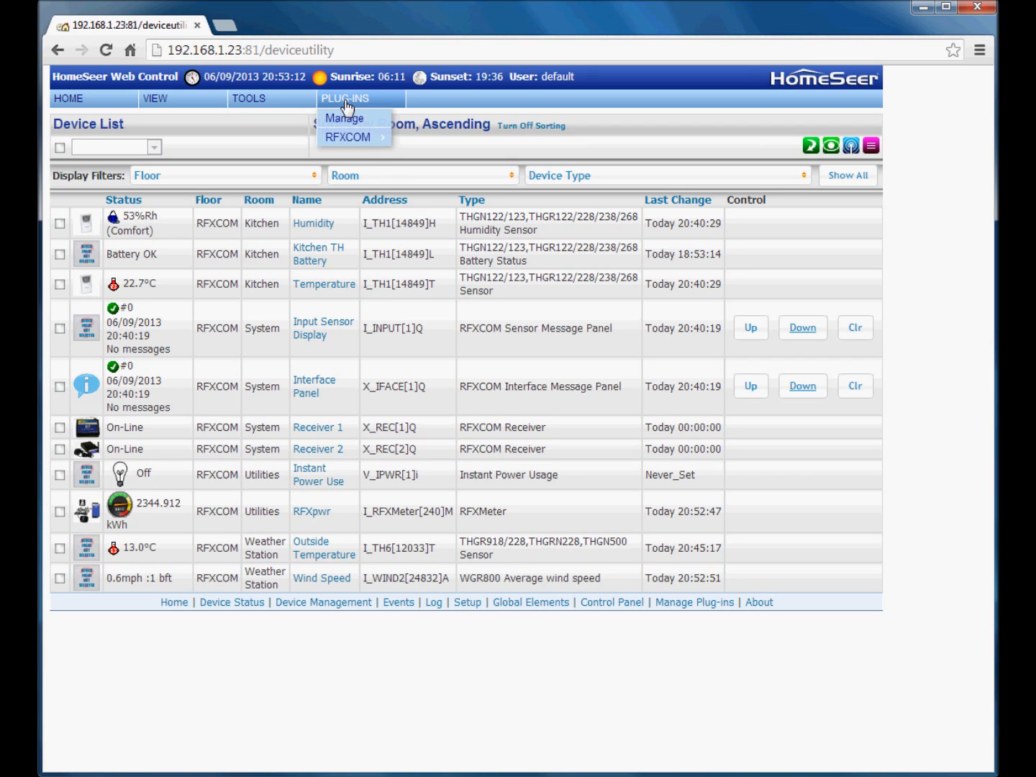
pyautogui.moveTo(355, 139)
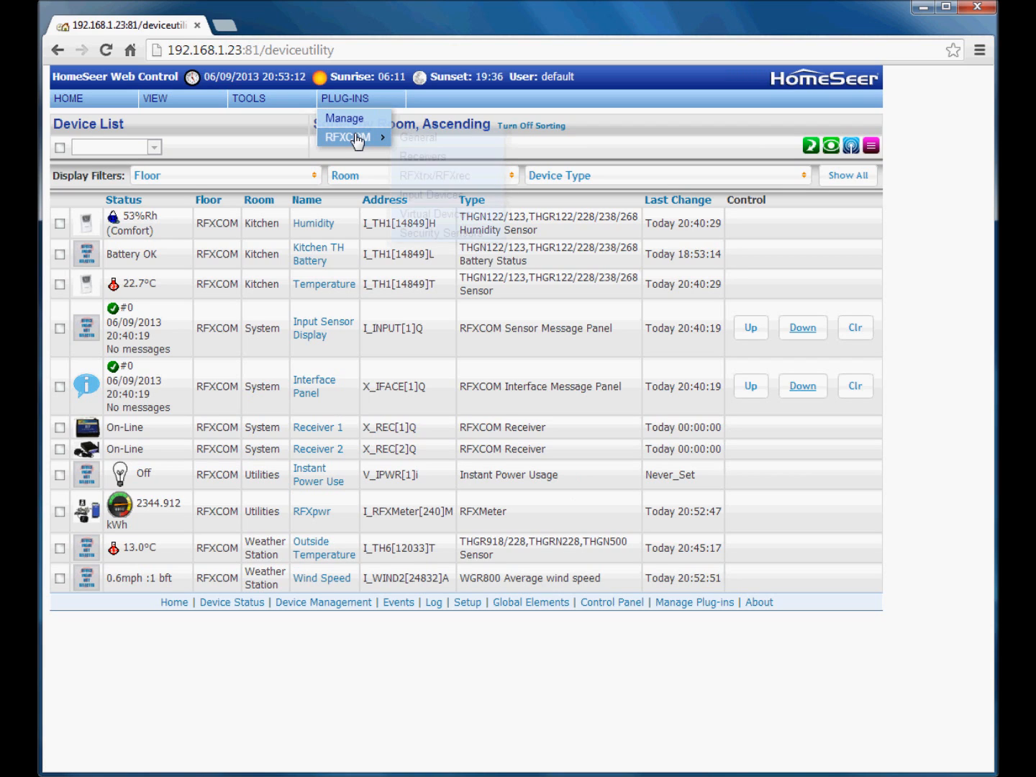
pyautogui.click(437, 214)
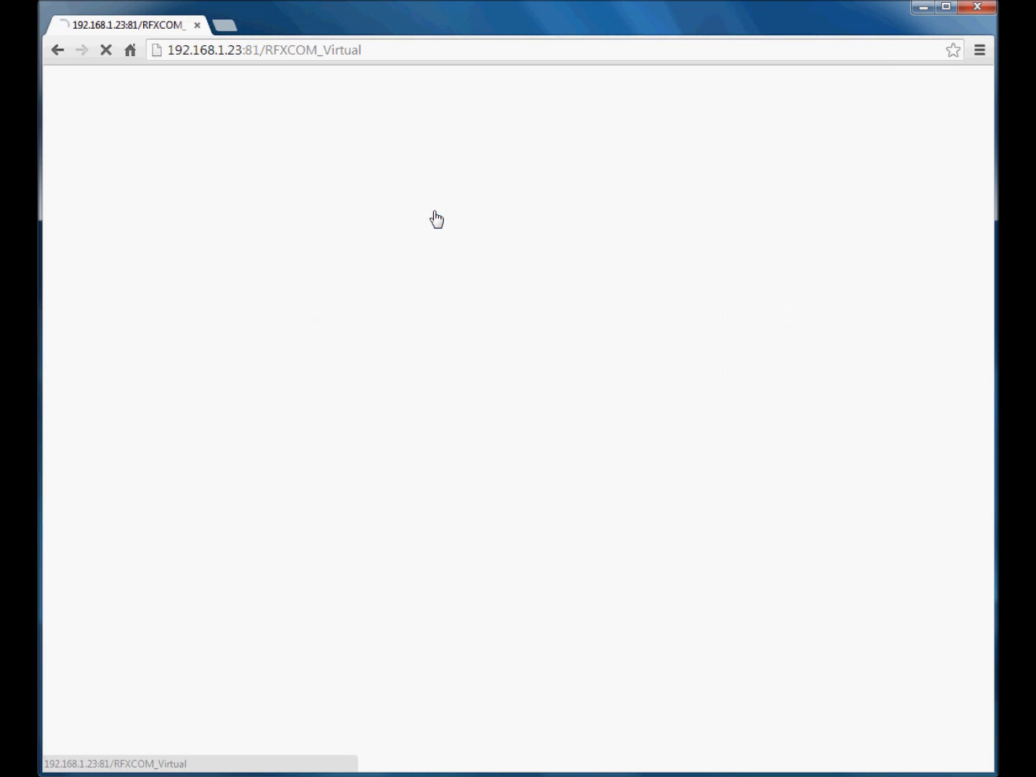
pyautogui.click(251, 210)
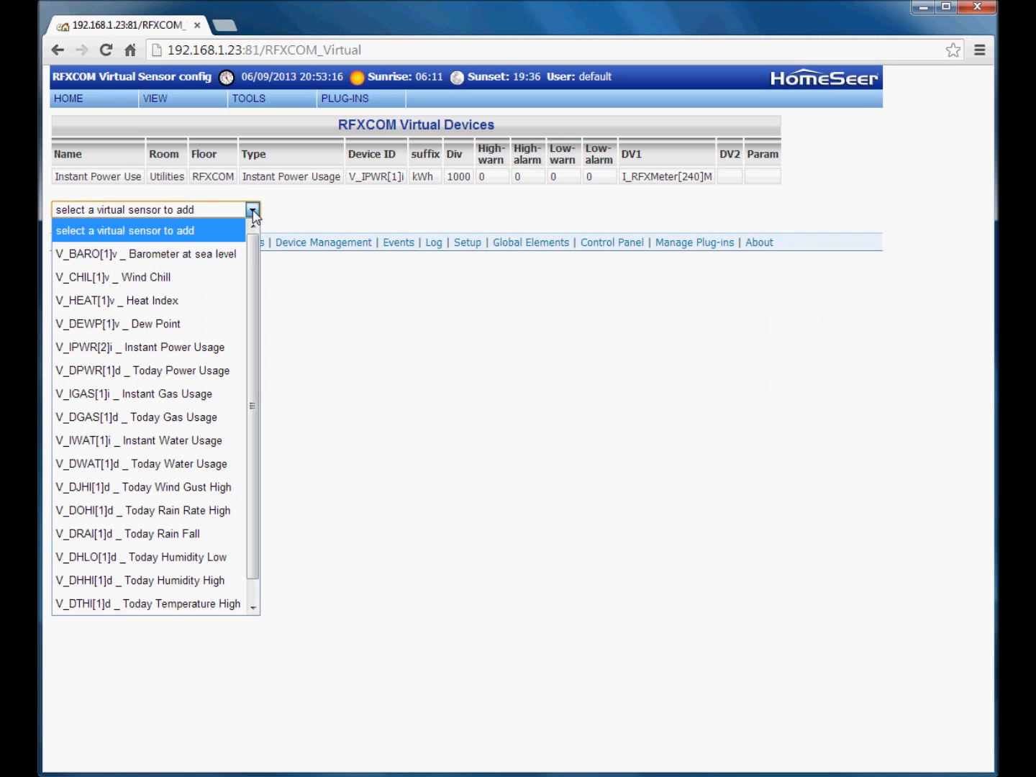
pyautogui.click(120, 371)
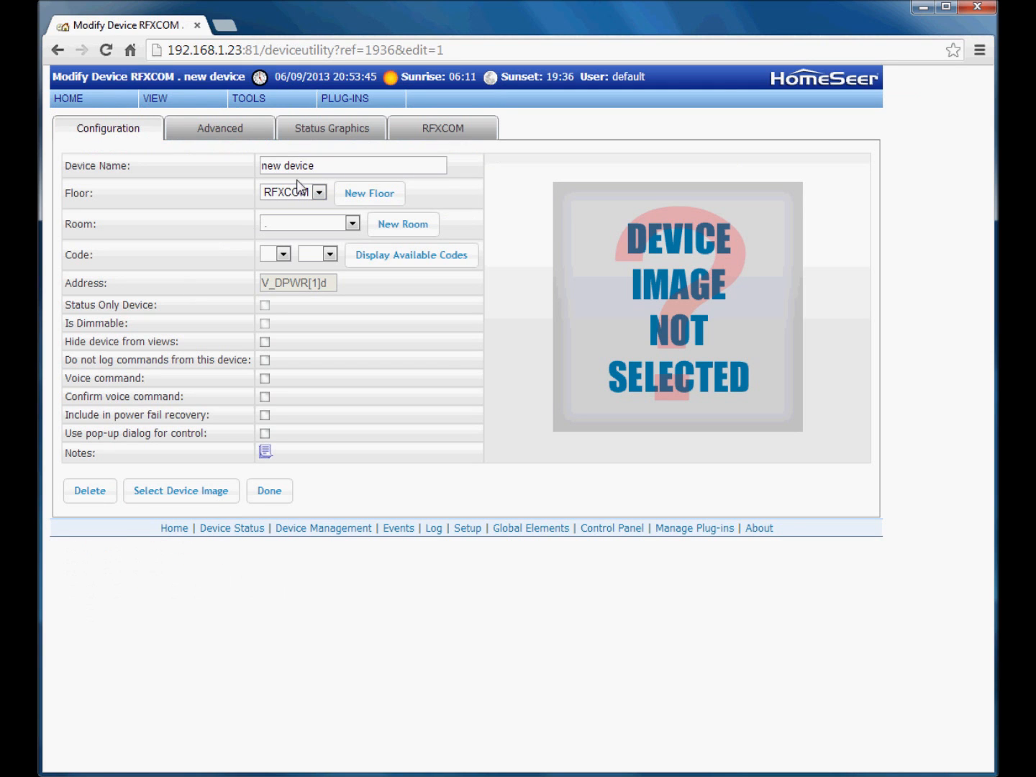
# Step: Name the new device Today Power Use and place it in the Utilities room
pyautogui.click(307, 170)
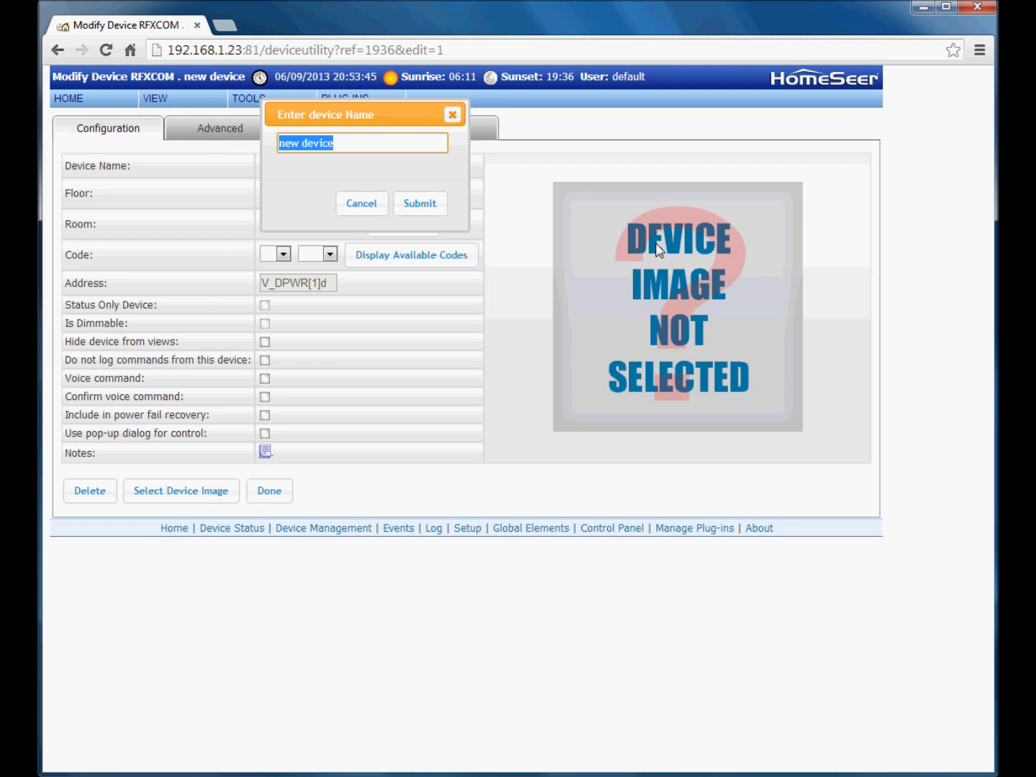
pyautogui.write('Today Power Use')
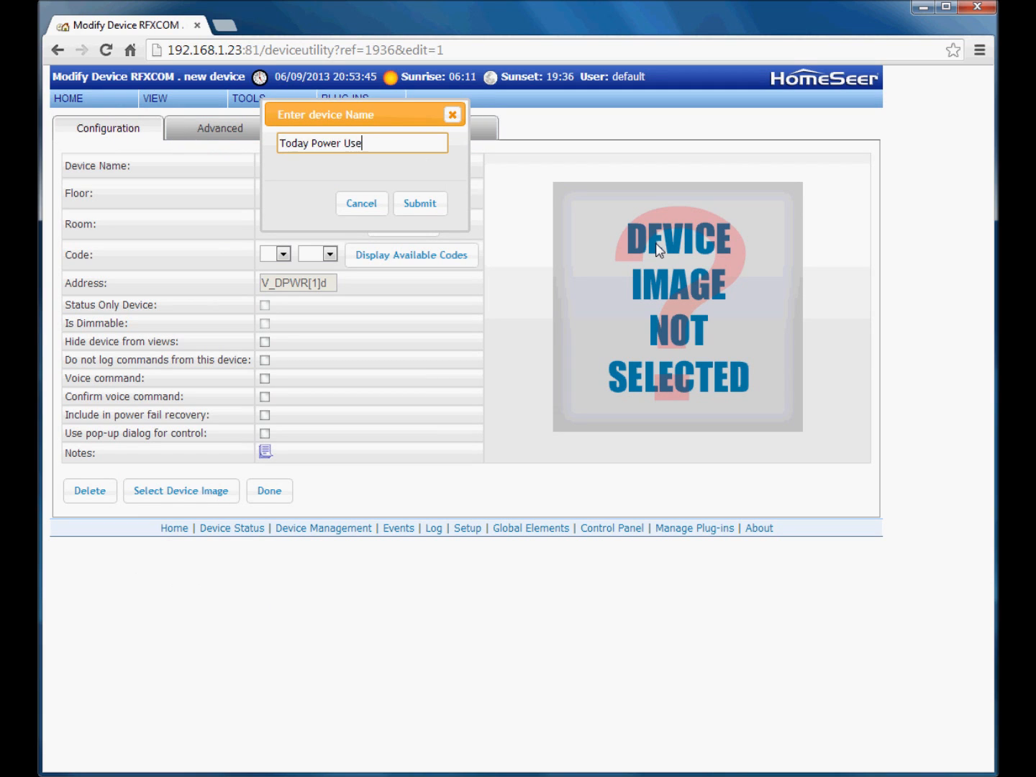
pyautogui.click(402, 204)
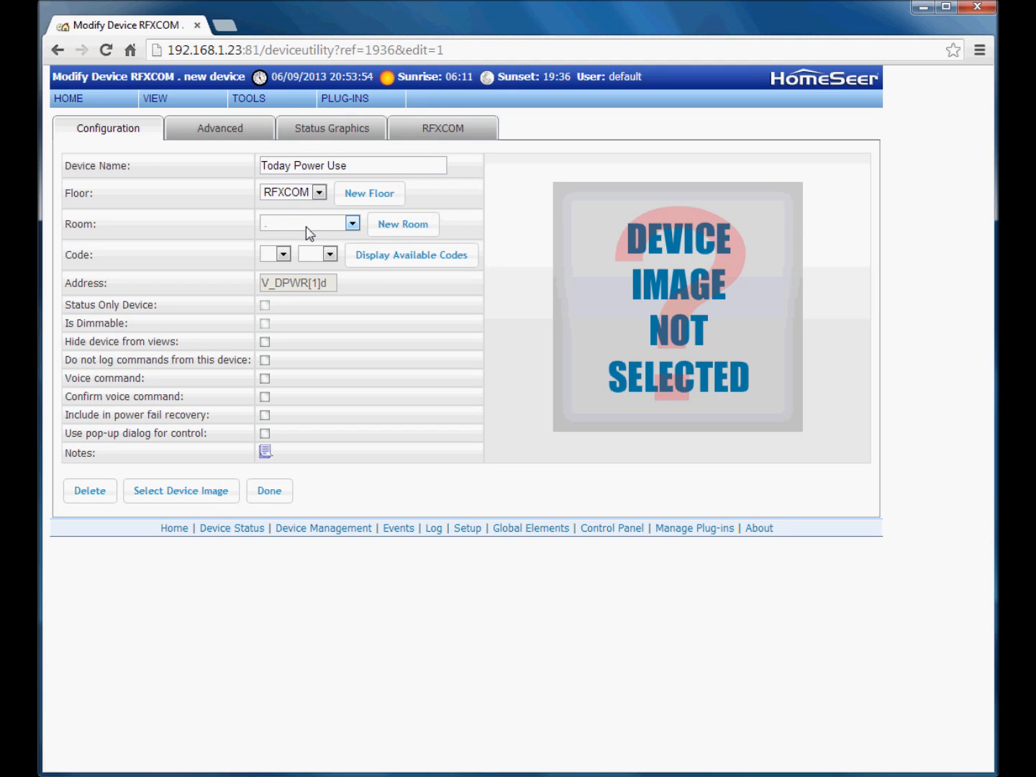
pyautogui.click(349, 224)
pyautogui.click(331, 317)
# Step: In the Today Power Use device's RFXCOM settings, set the divisor to 1000, enable the icon, and save
pyautogui.click(466, 131)
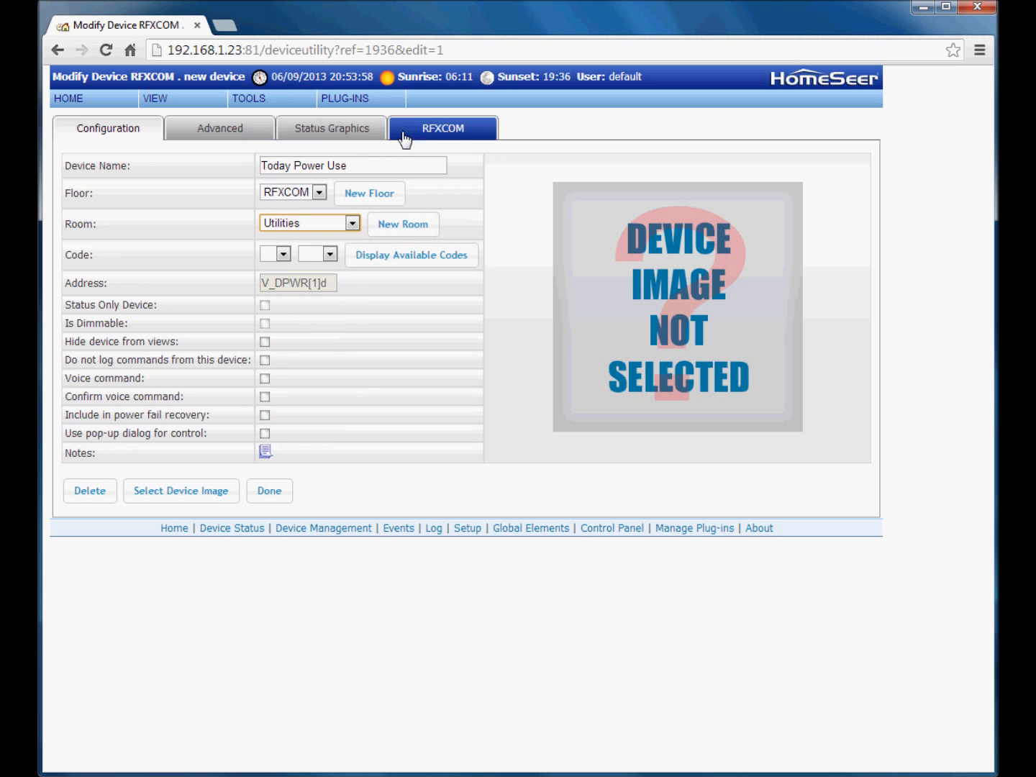
pyautogui.click(458, 137)
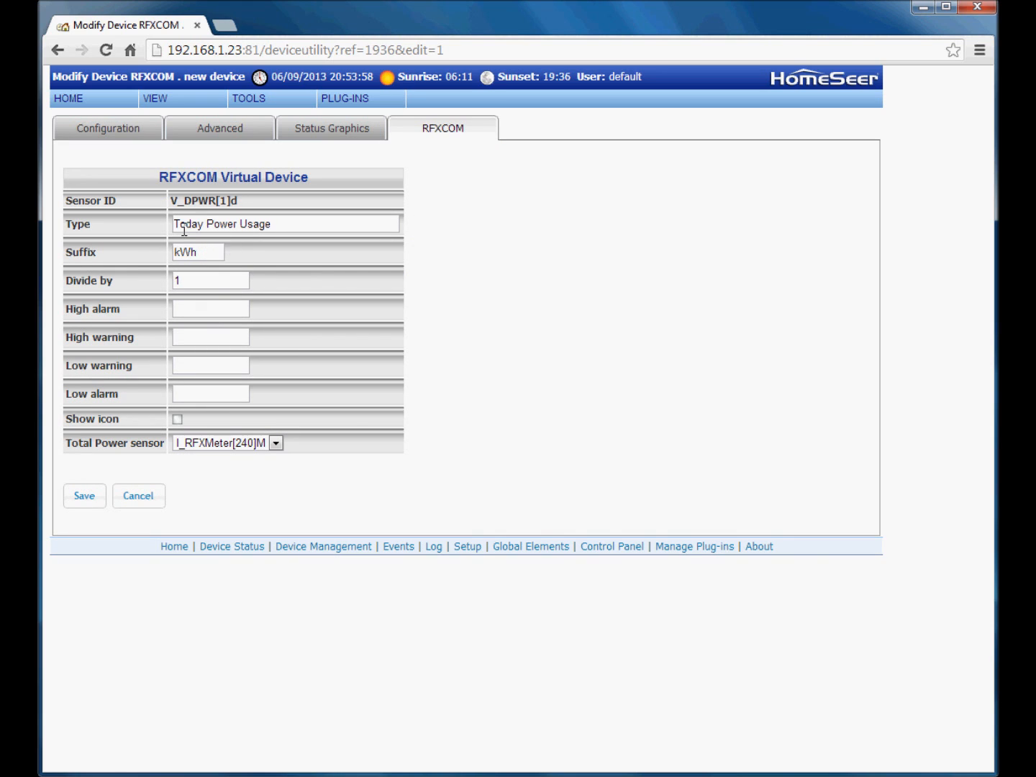
pyautogui.click(206, 281)
pyautogui.write('000')
pyautogui.click(176, 418)
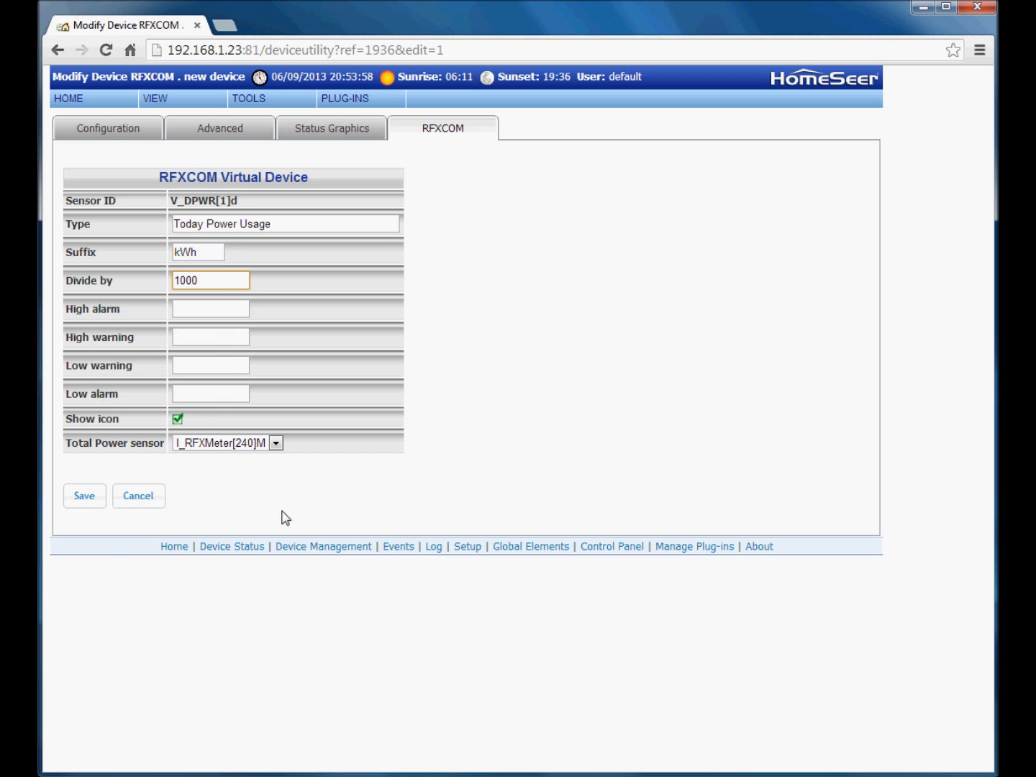
pyautogui.click(86, 498)
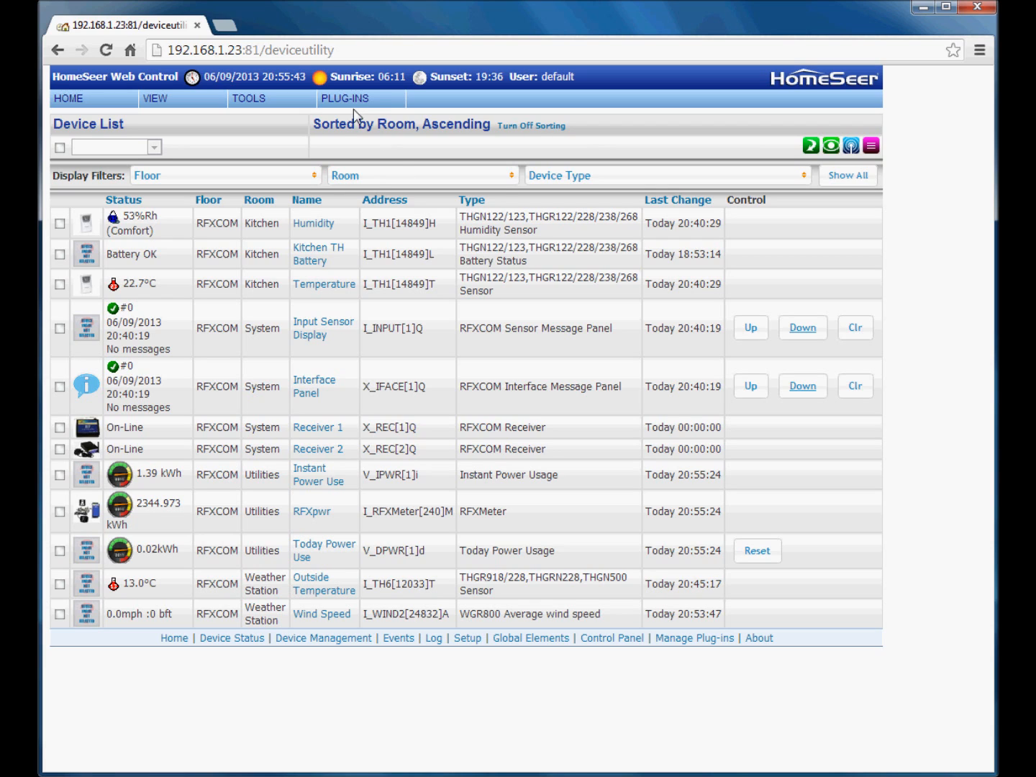
# Step: Add a Wind Chill virtual sensor, V_CHIL[1]v, from the RFXCOM virtual devices page
pyautogui.moveTo(349, 106)
pyautogui.moveTo(346, 138)
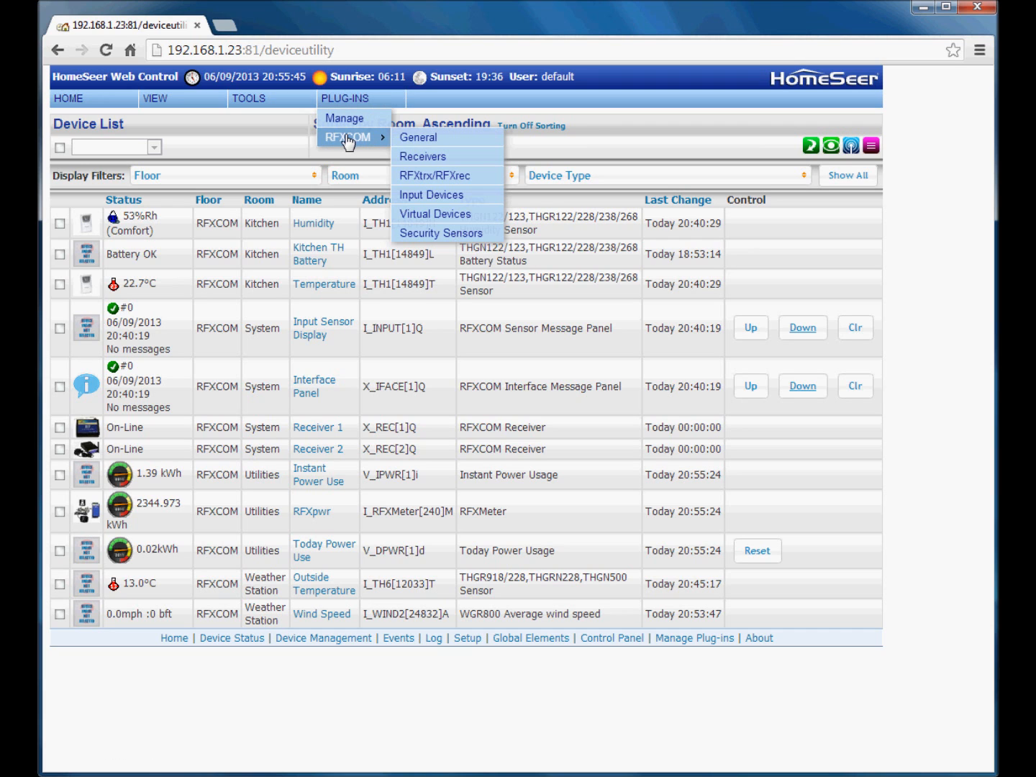
pyautogui.click(443, 215)
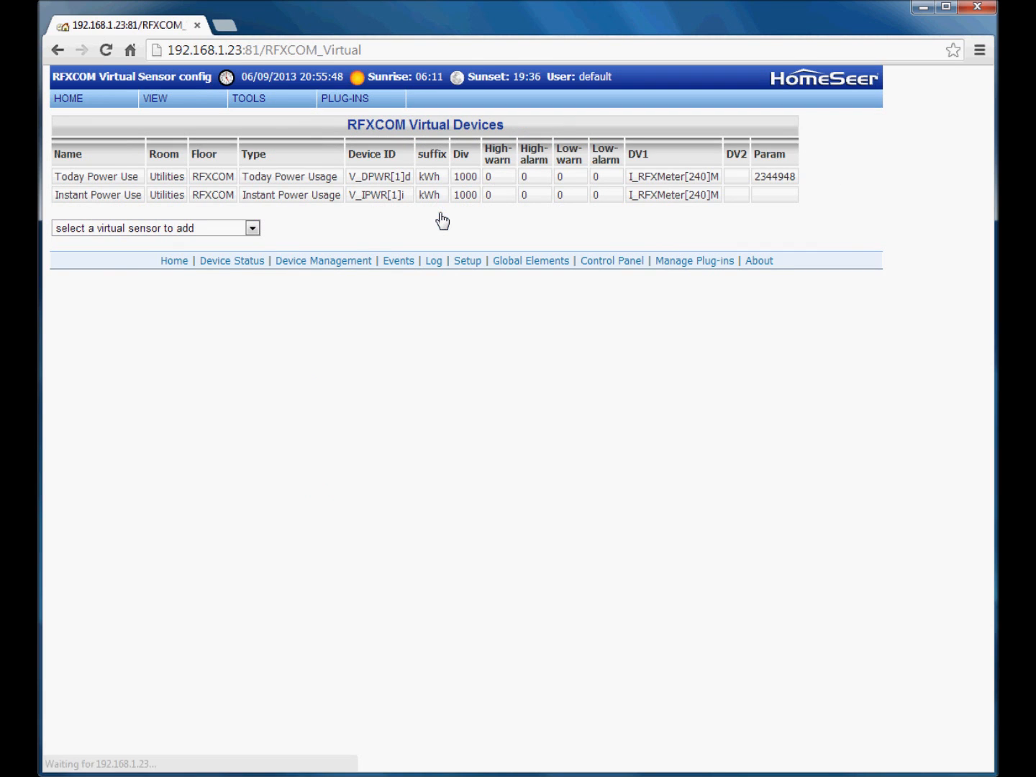
pyautogui.click(252, 229)
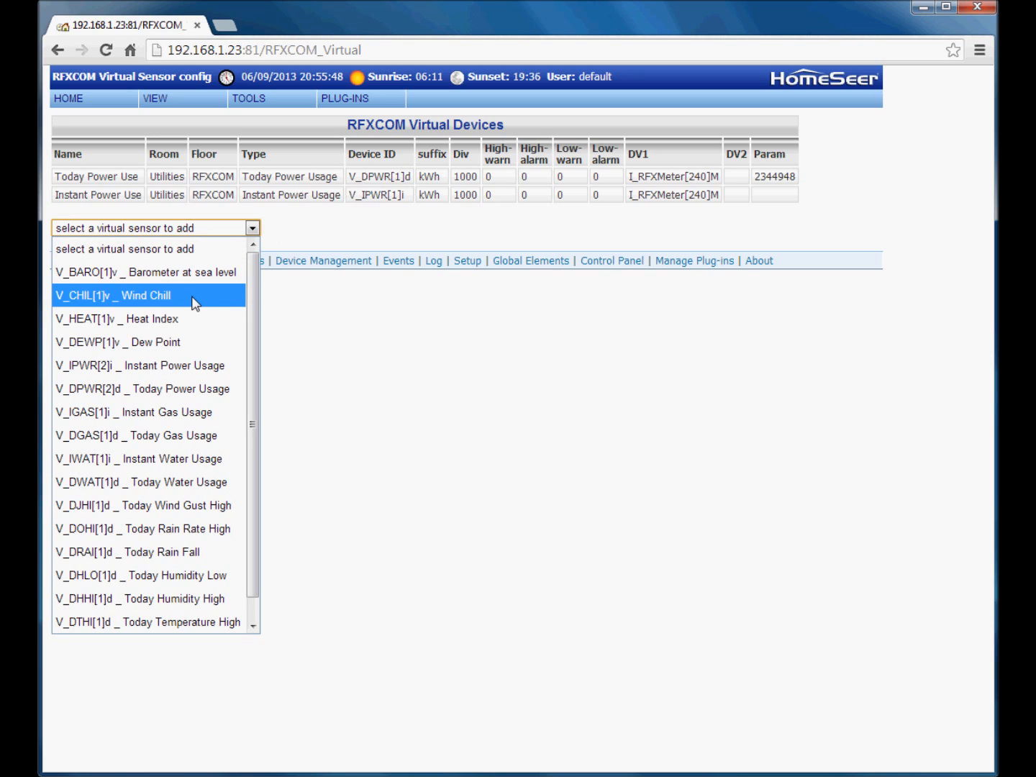
pyautogui.click(128, 296)
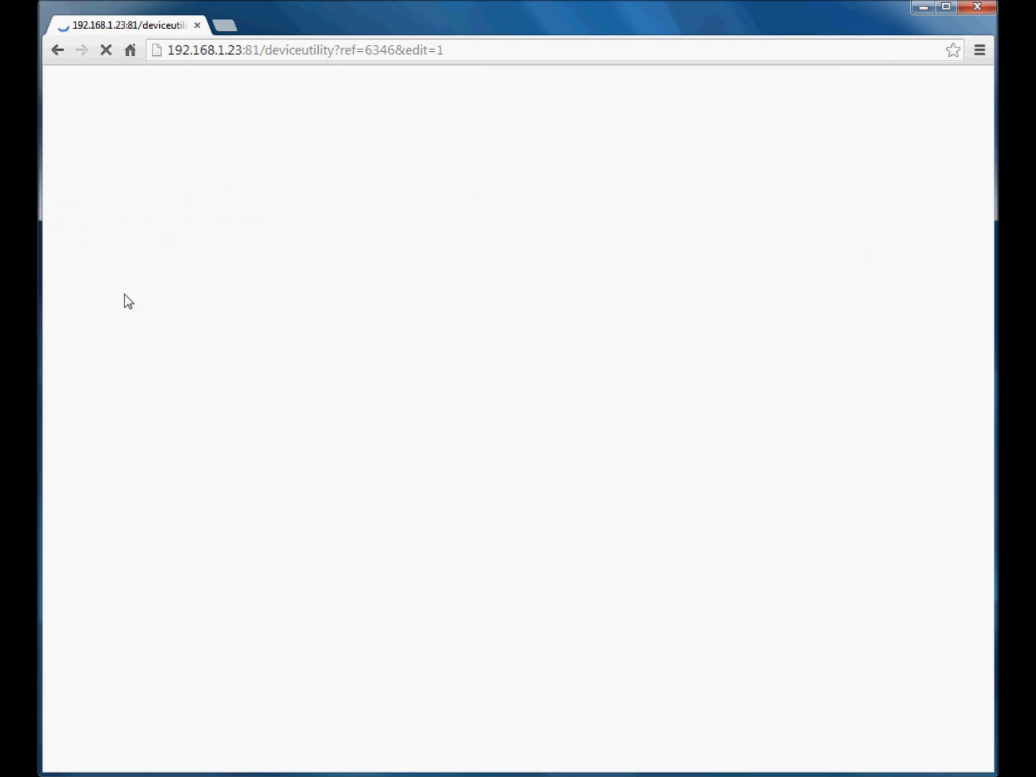
# Step: Name the new V_CHIL[1]v device Wind Chill and place it in the Weather Station room
pyautogui.click(288, 171)
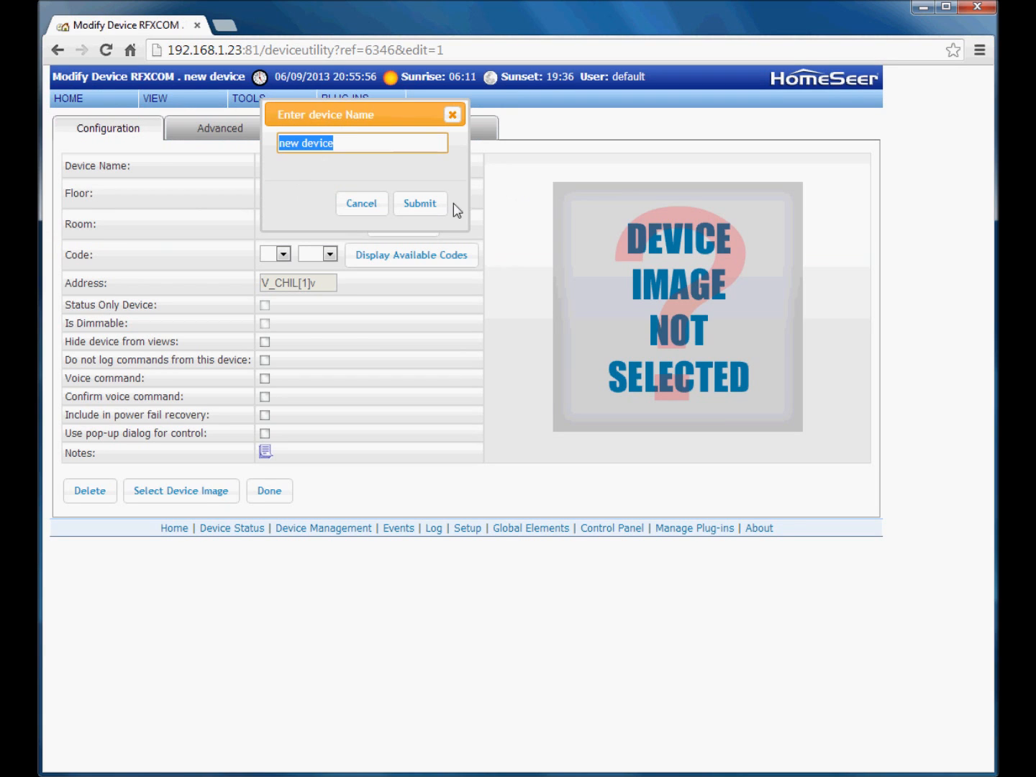
pyautogui.write('Wind ')
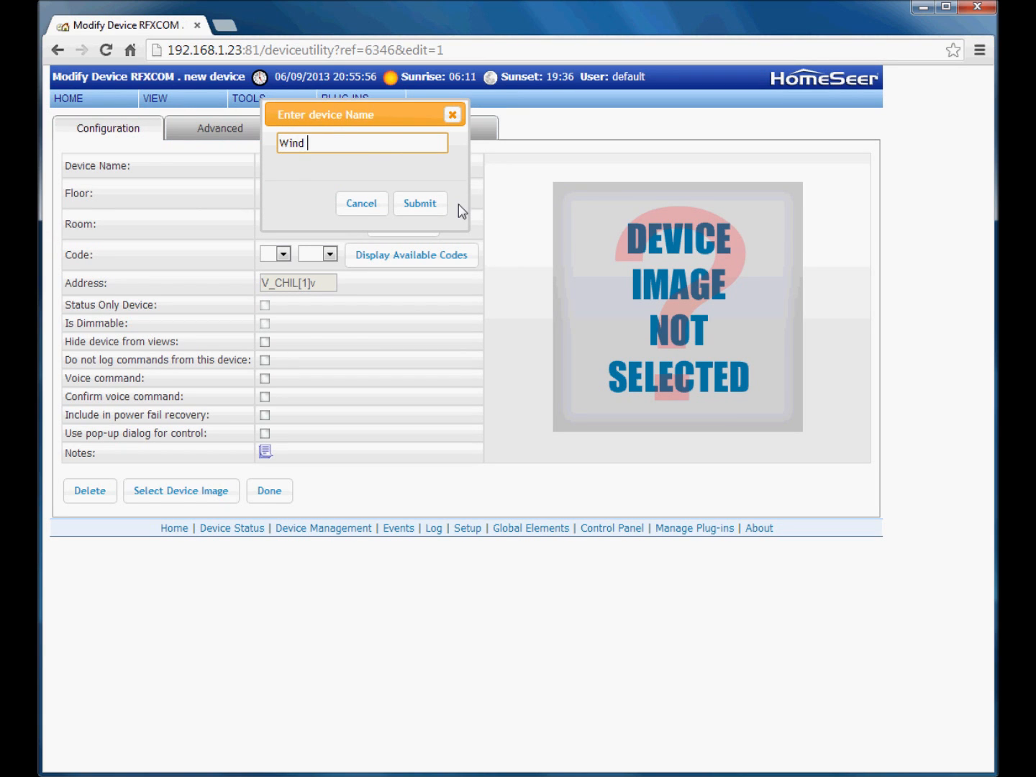
pyautogui.write('Chill')
pyautogui.click(420, 204)
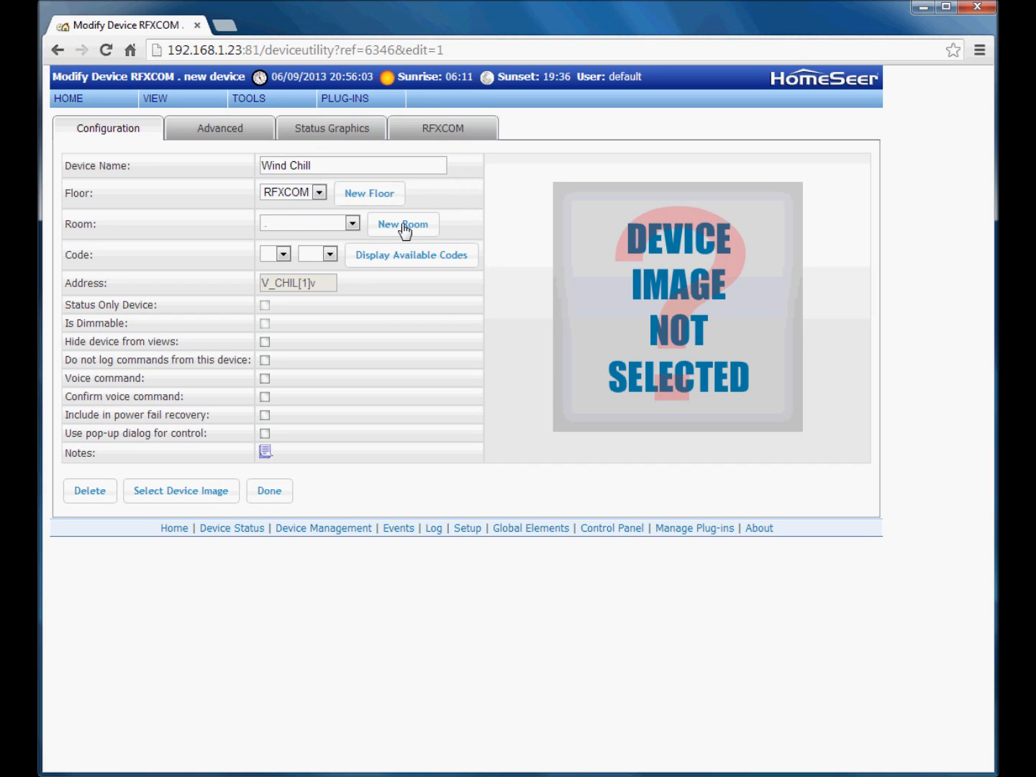
pyautogui.click(352, 223)
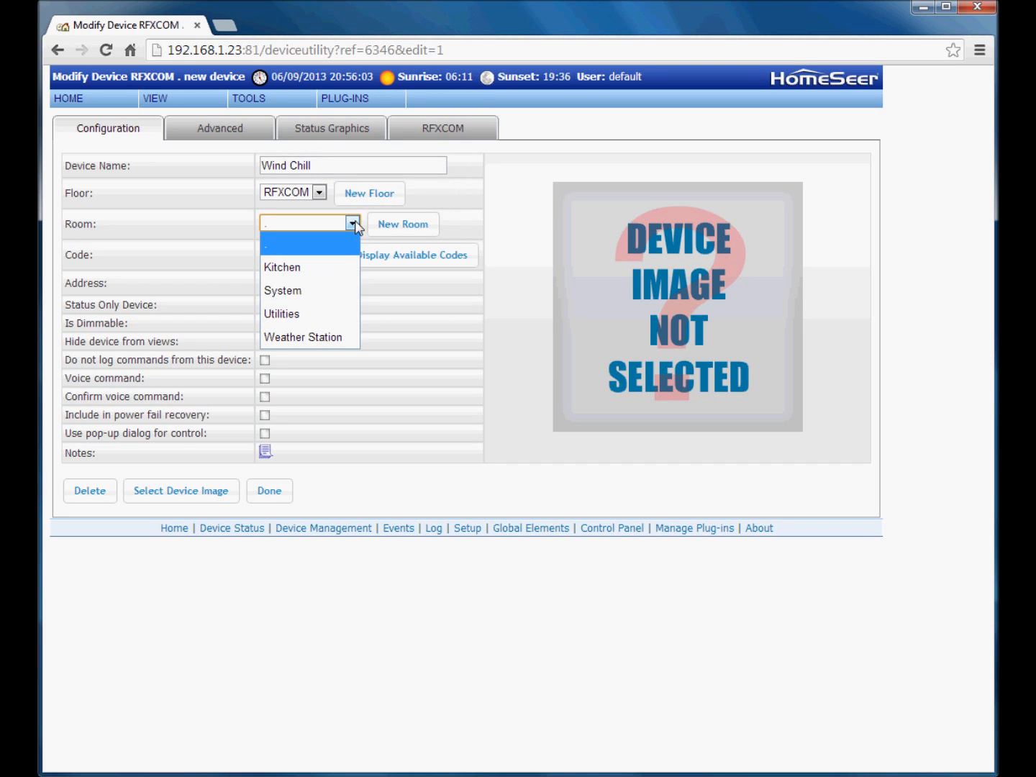
pyautogui.click(315, 338)
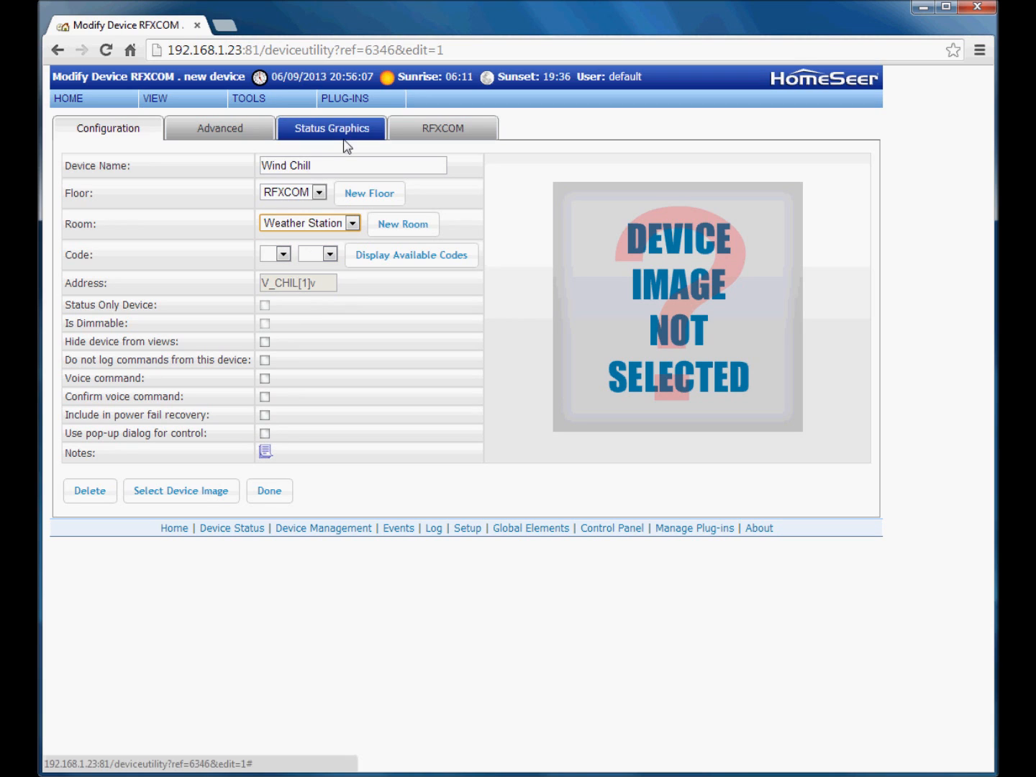
# Step: In the Wind Chill device's RFXCOM settings, enable the icon, choose temperature sensor I_TH6[12033]T and wind speed sensor I_WIND2[24832]A, and save
pyautogui.click(444, 132)
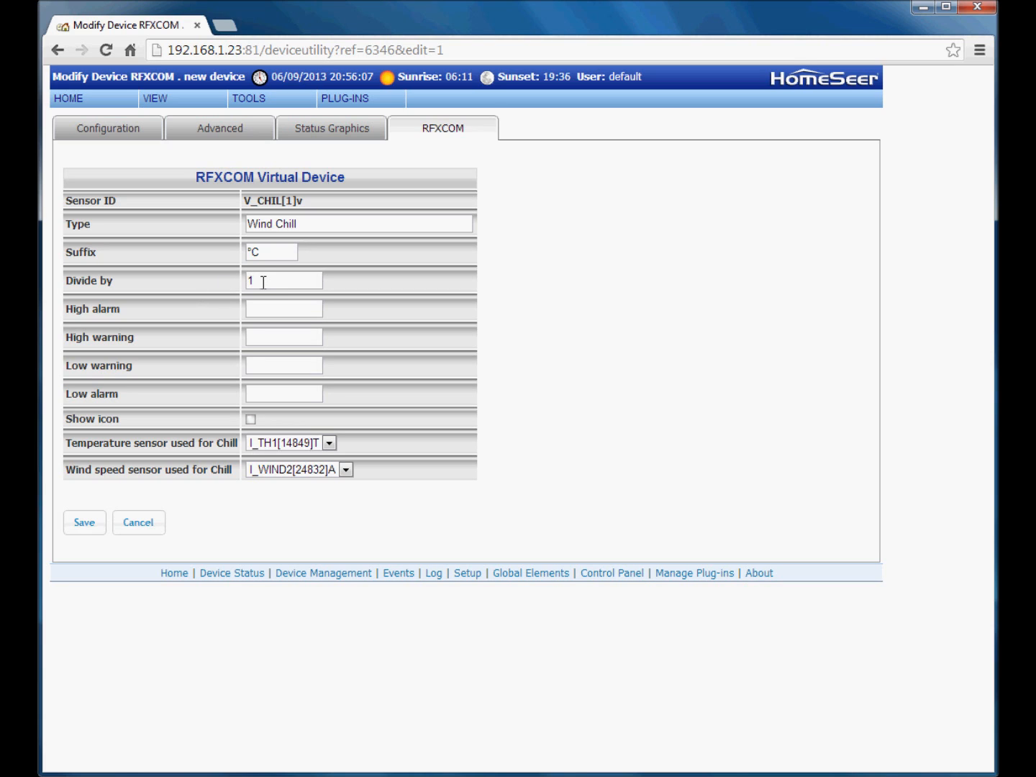
pyautogui.click(250, 420)
pyautogui.click(329, 443)
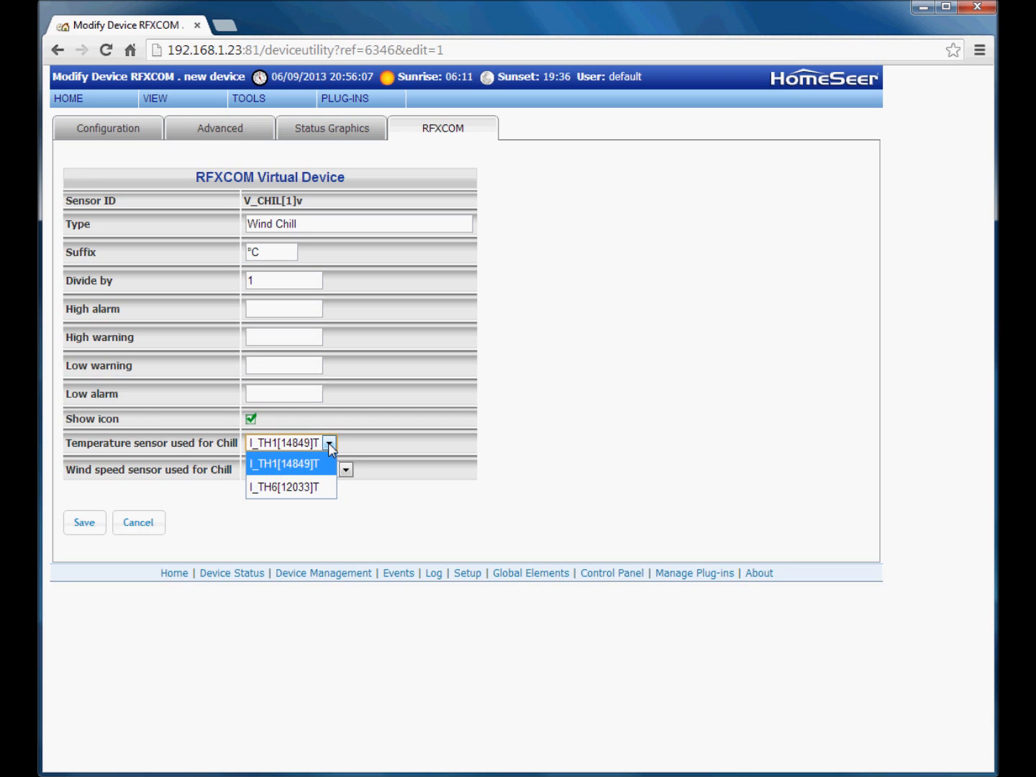
pyautogui.click(301, 488)
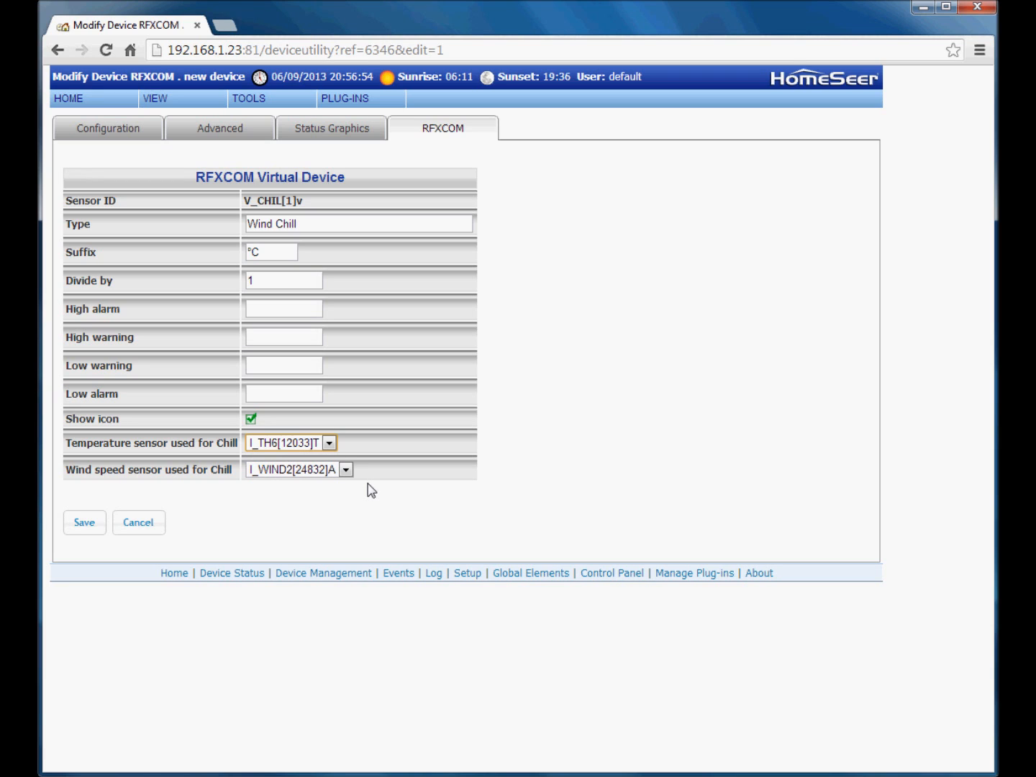
pyautogui.click(346, 470)
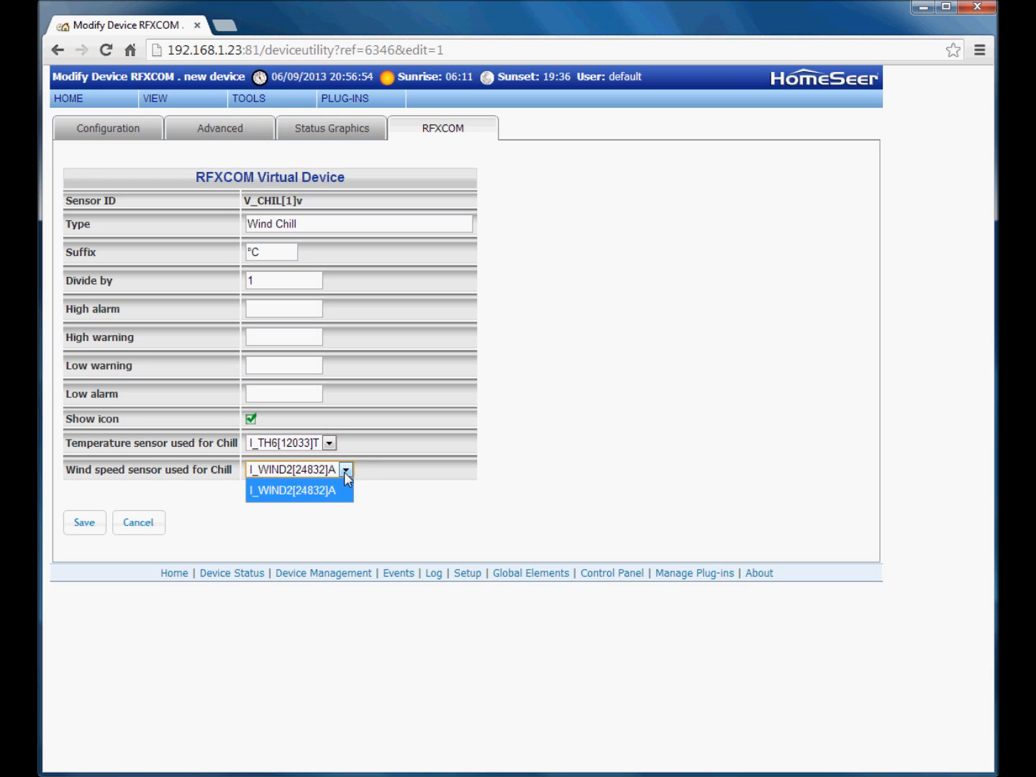
pyautogui.click(263, 493)
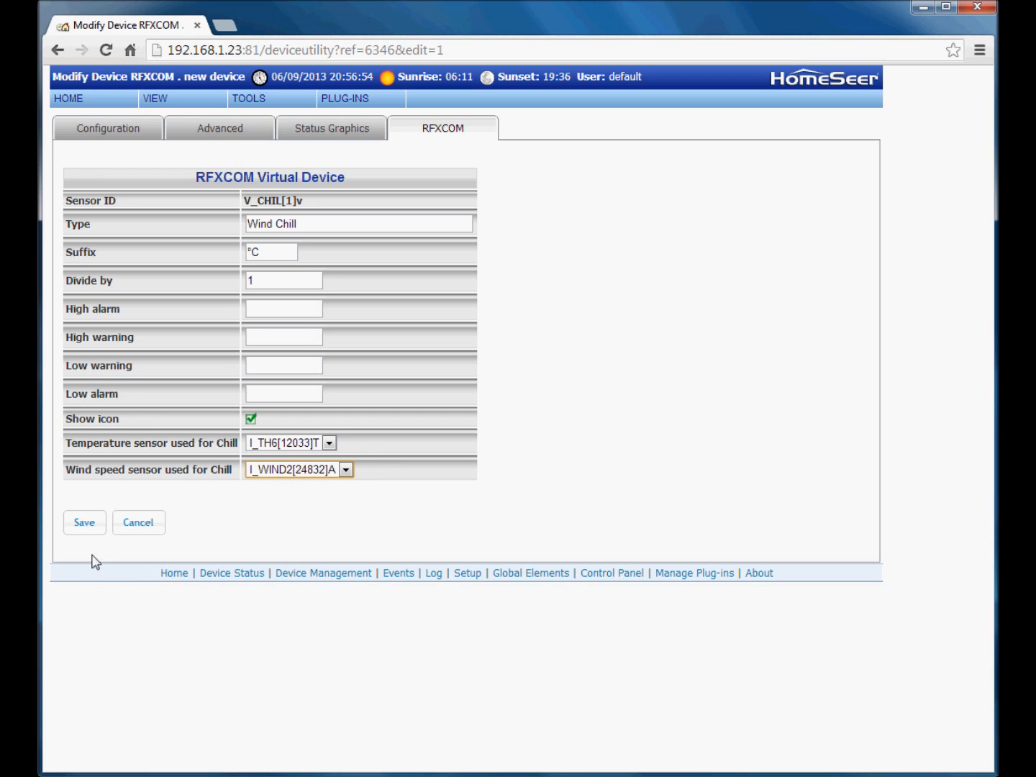
pyautogui.click(83, 524)
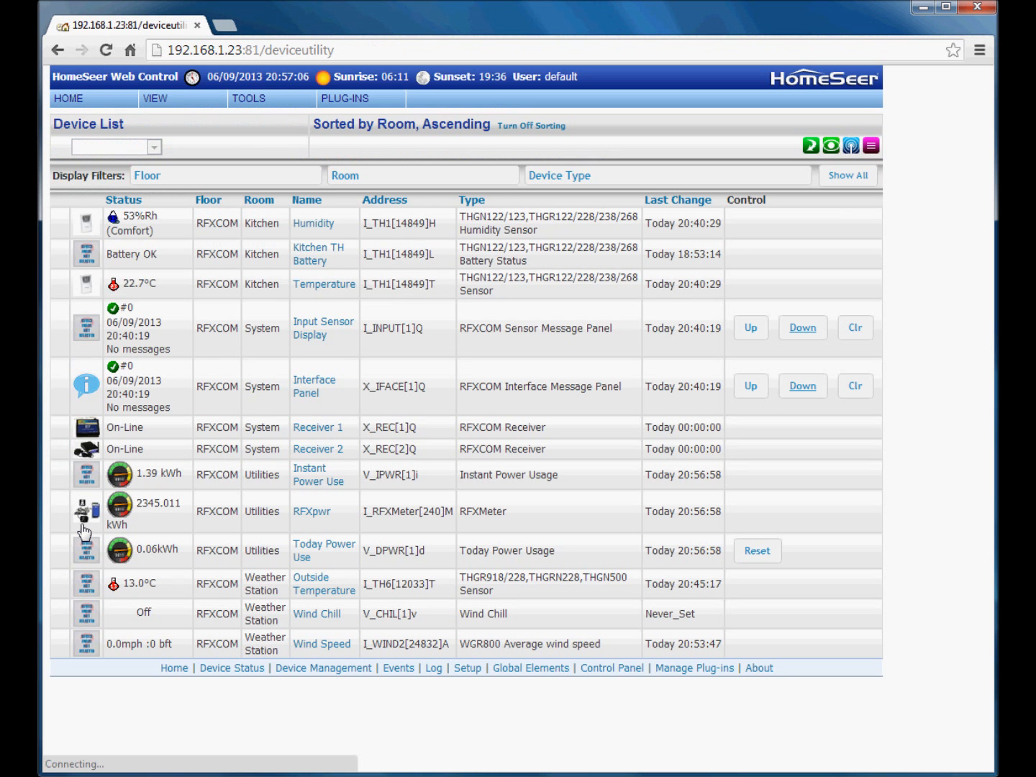